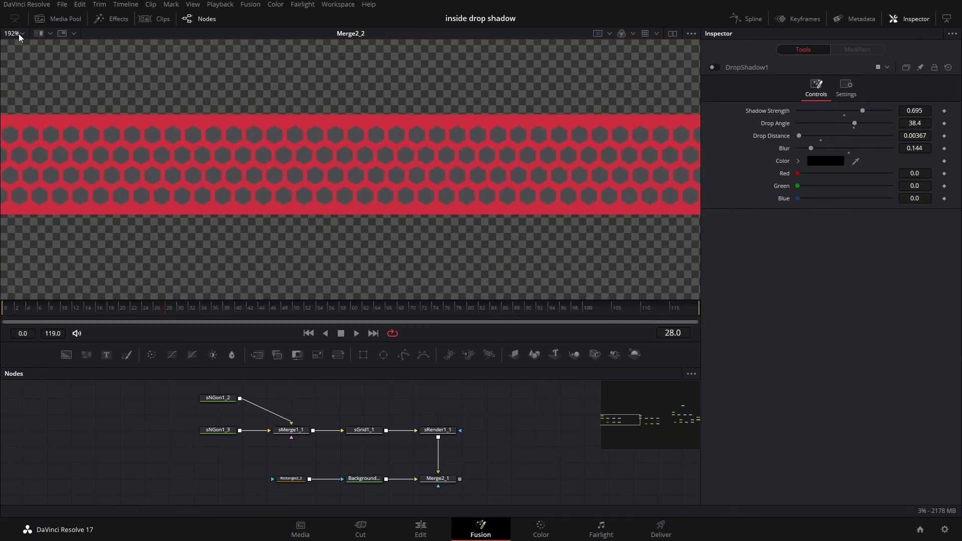
Step: Compare the plain red strip of the background node with the hexagon pattern output of Merge2_1 in the viewer
click(19, 48)
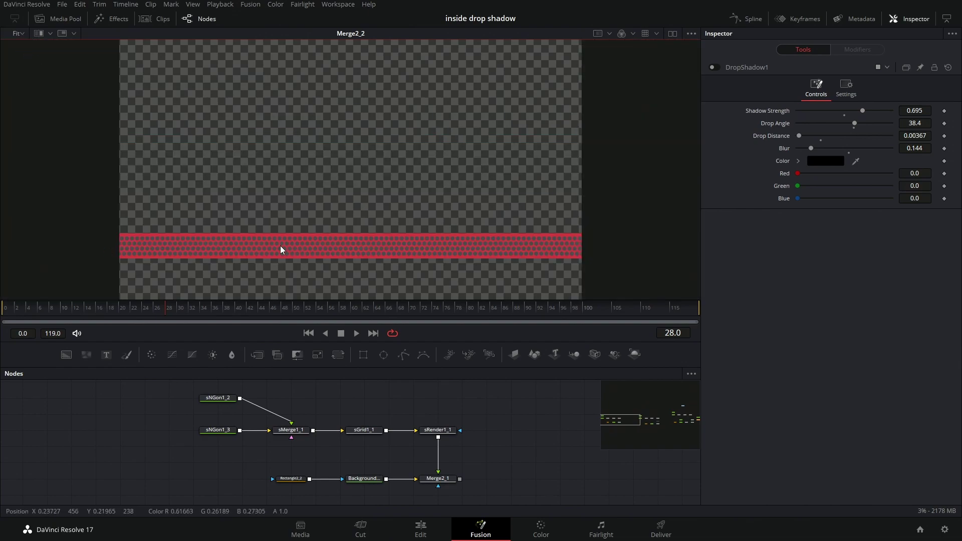
scroll(305, 253, up, 8)
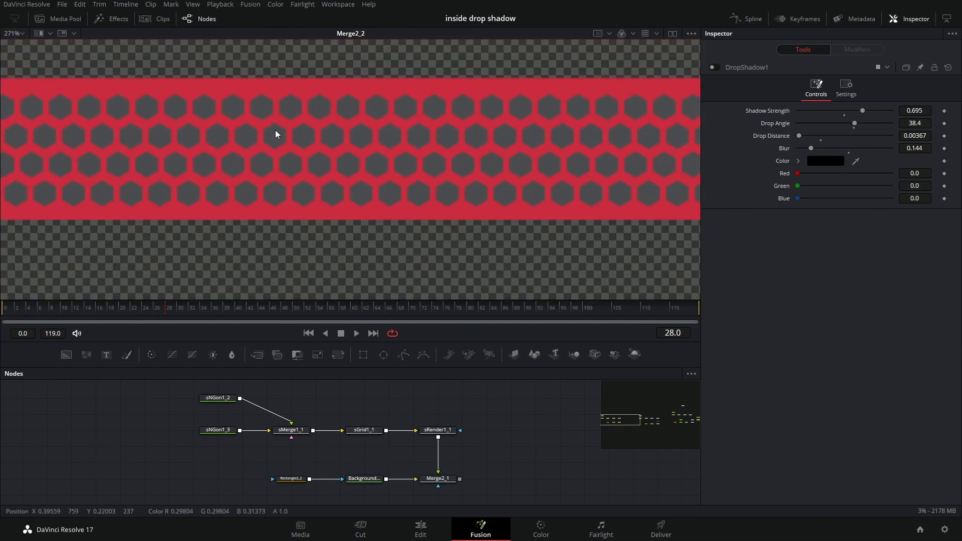
scroll(275, 132, down, 3)
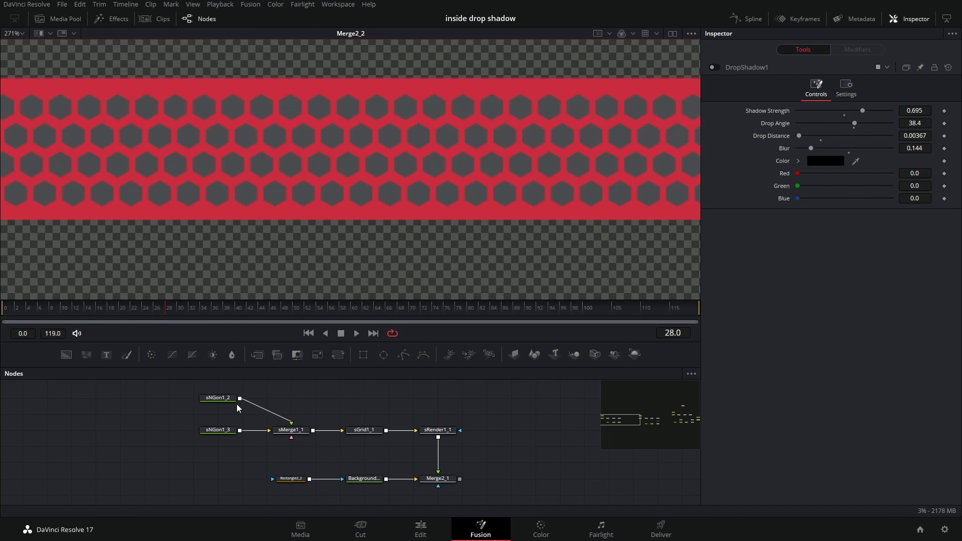
click(223, 401)
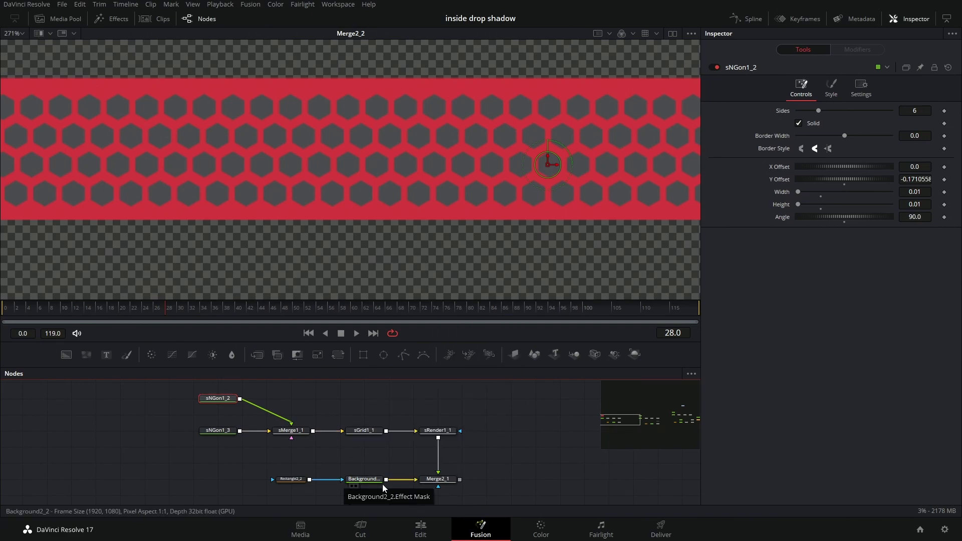
drag(364, 481, 459, 202)
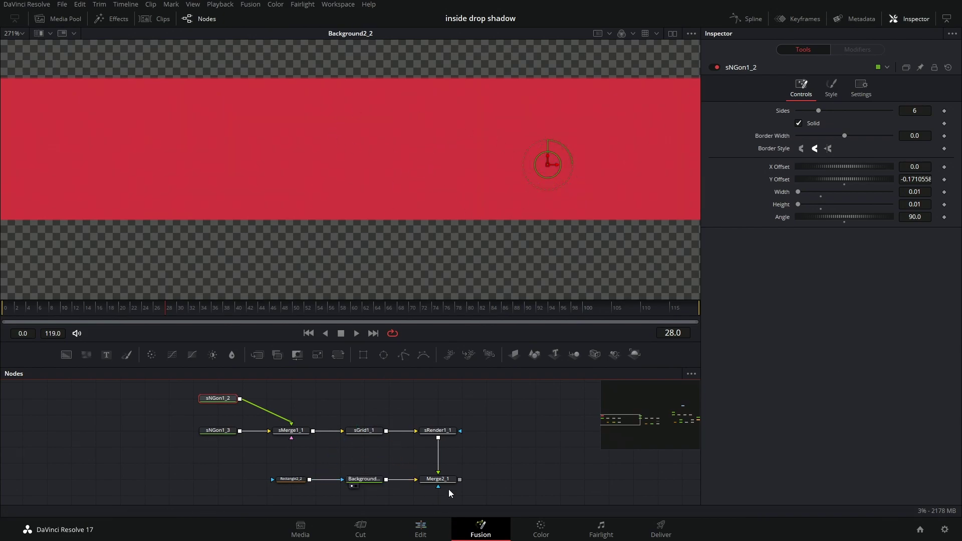
click(427, 486)
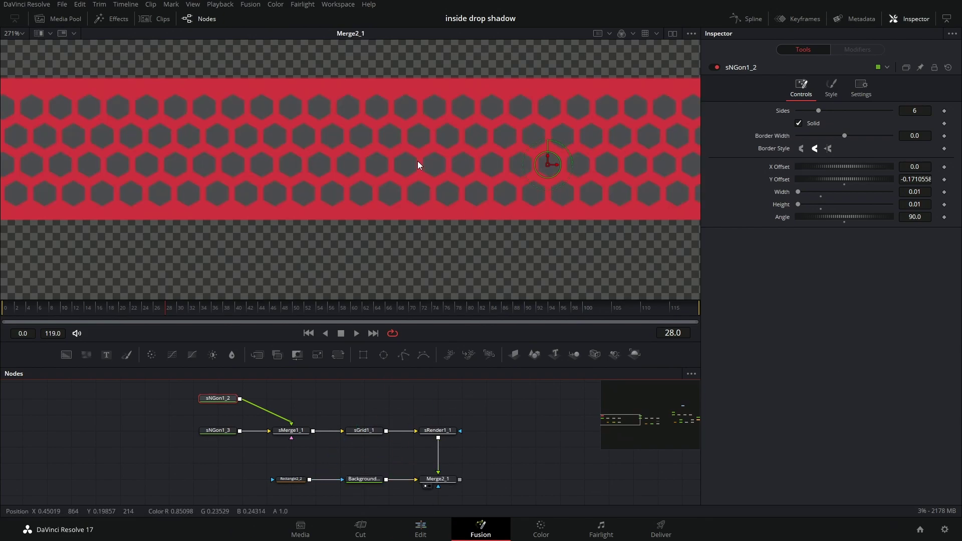
Step: View Merge2_2 from the second node group and enable its DropShadow1 node
drag(617, 434, 644, 420)
drag(577, 479, 529, 471)
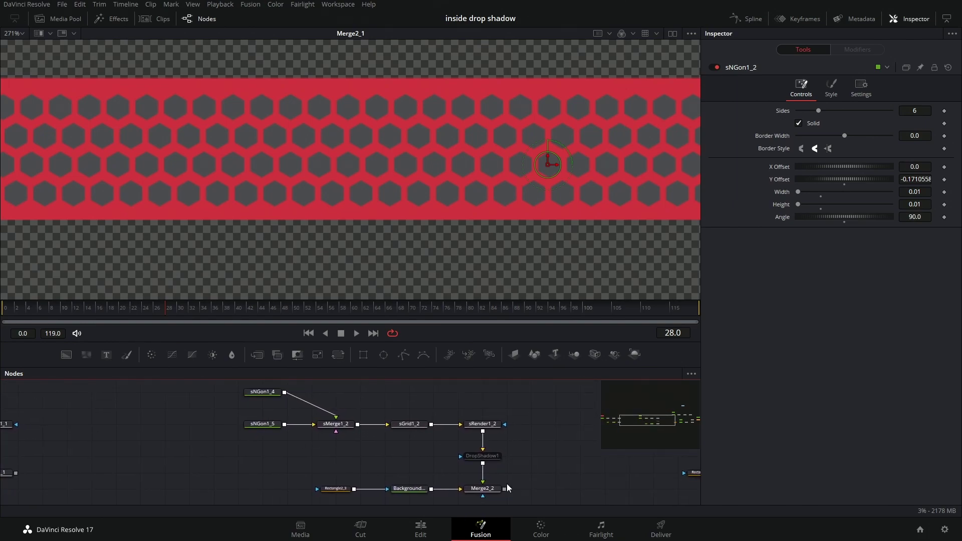
click(470, 495)
click(490, 464)
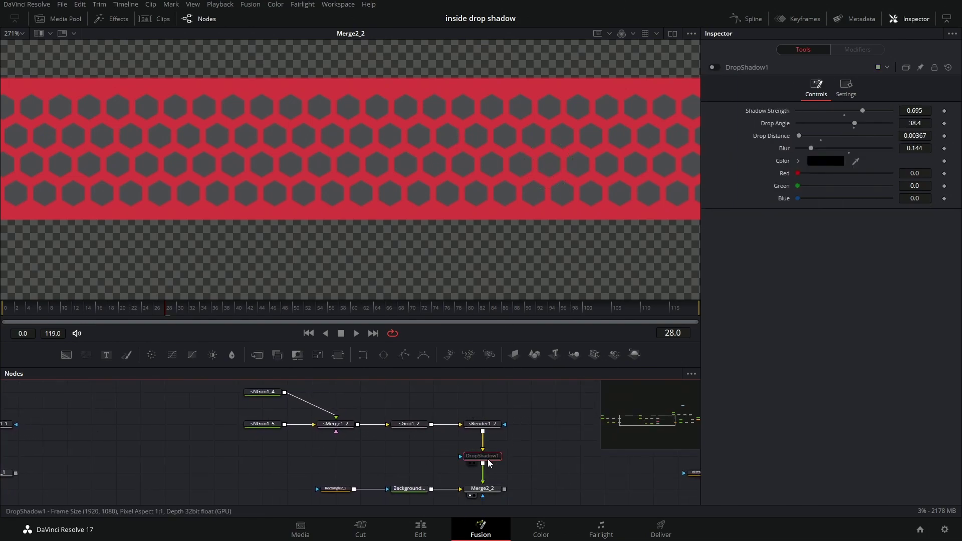
click(714, 68)
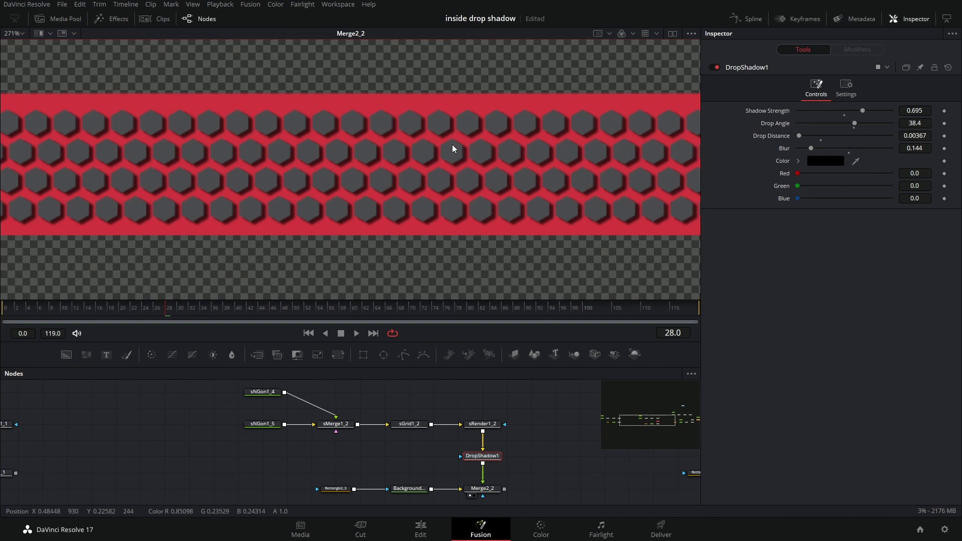
Step: In the third node group, view the hexagon grid from sRender1 and its composite over the red strip in Merge2
click(651, 418)
drag(651, 419, 699, 418)
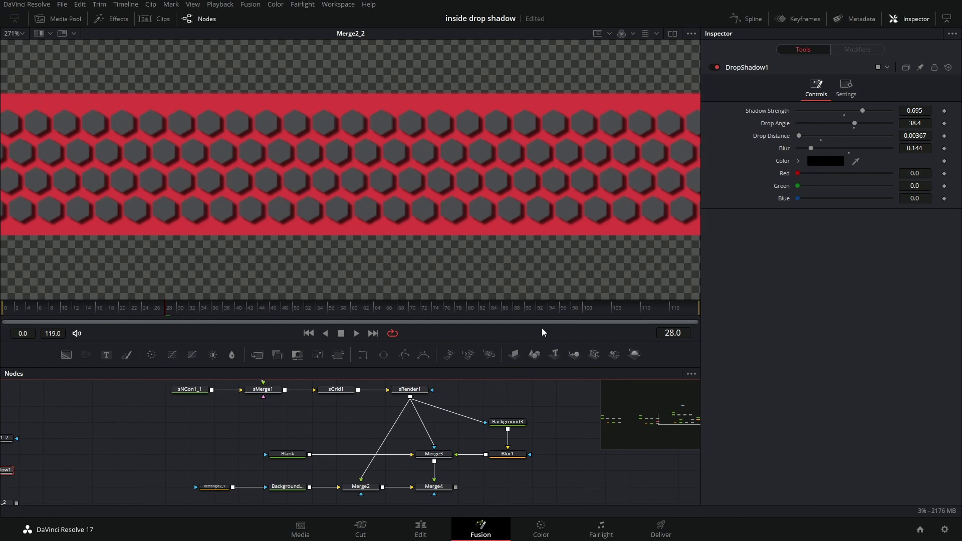
drag(543, 402, 557, 420)
drag(434, 408, 457, 192)
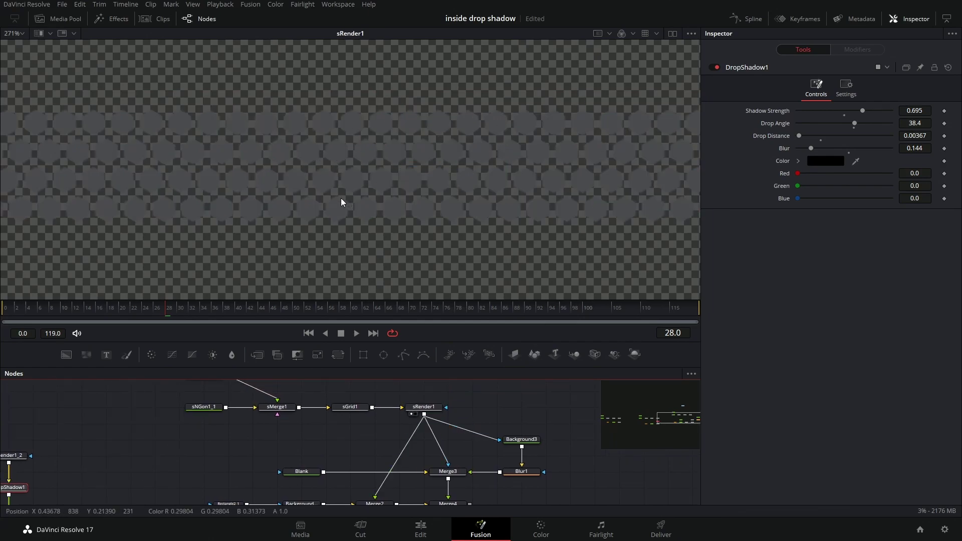
scroll(486, 454, down, 1)
click(384, 470)
drag(383, 469, 426, 120)
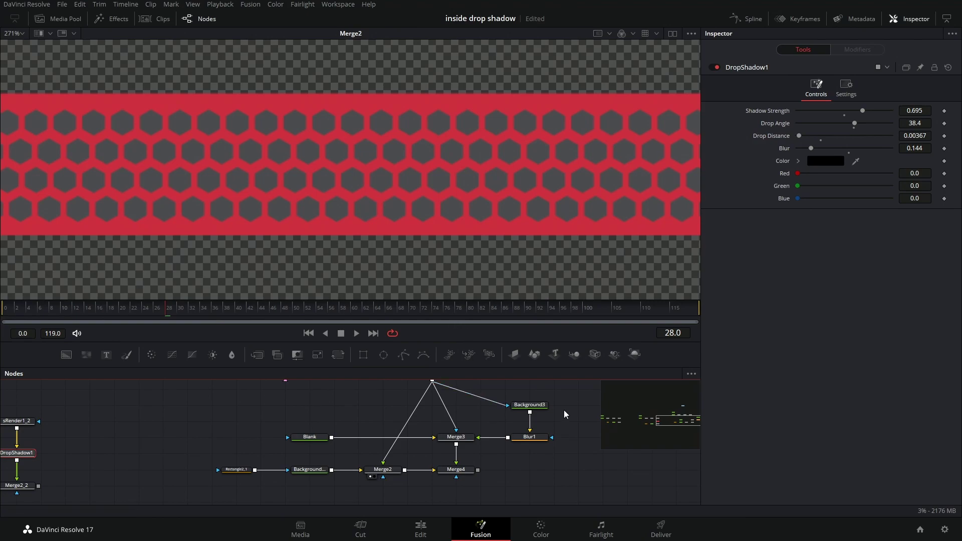
Step: Inspect Background3's inverted mask settings and compare its output with the sRender1 hexagons that mask it
drag(564, 411, 548, 432)
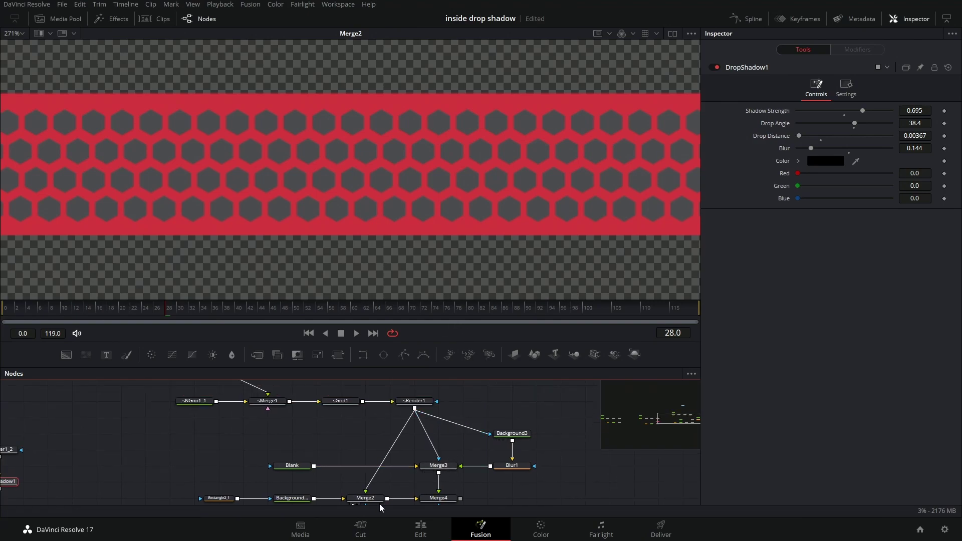
click(514, 437)
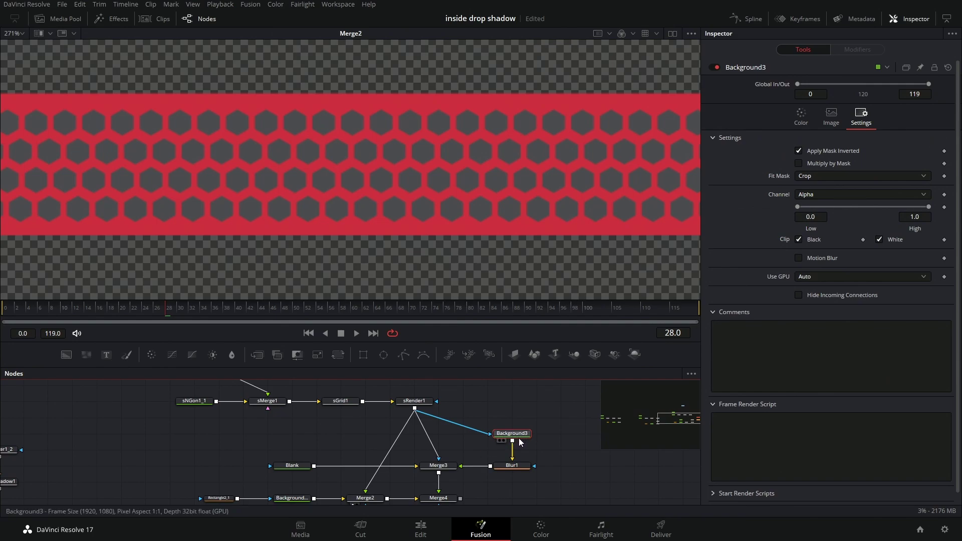
drag(524, 436, 532, 224)
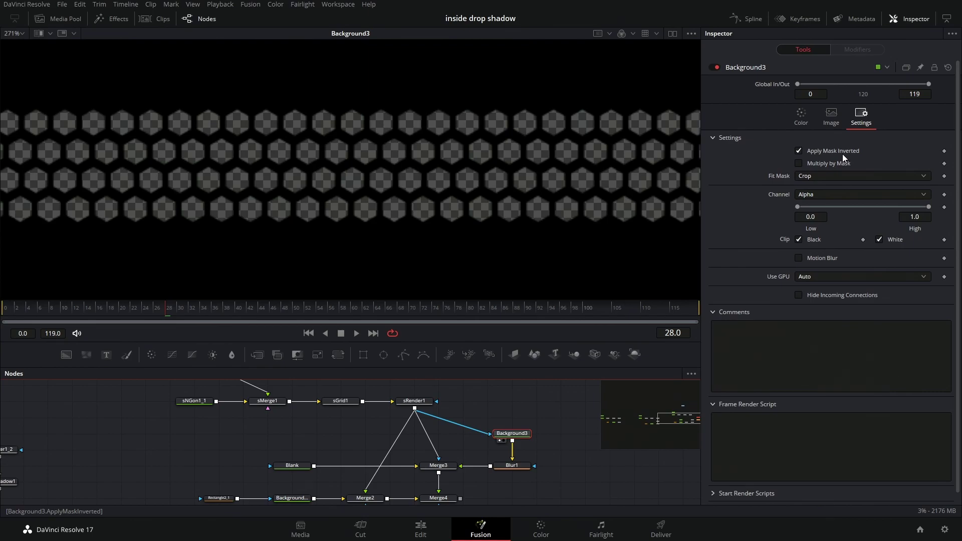
drag(416, 401, 494, 181)
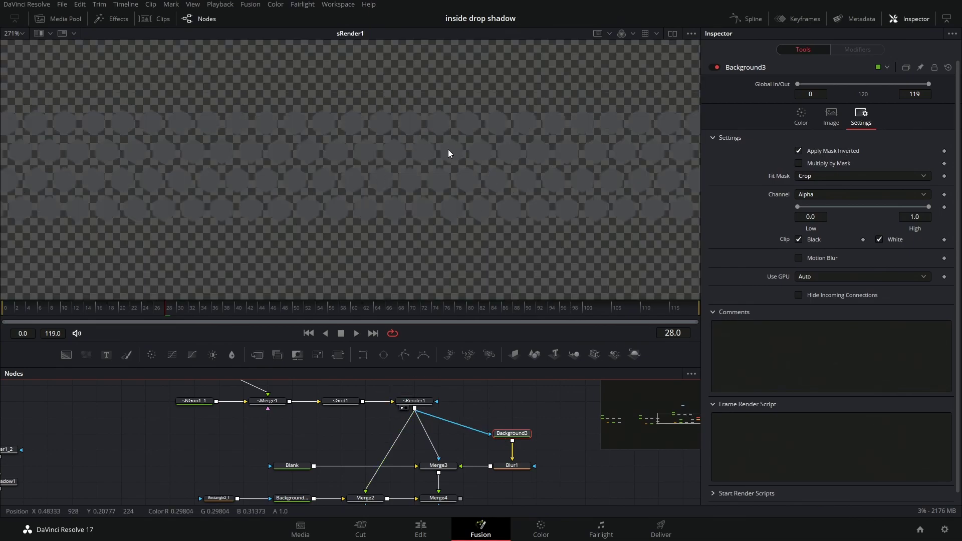
drag(521, 439, 561, 197)
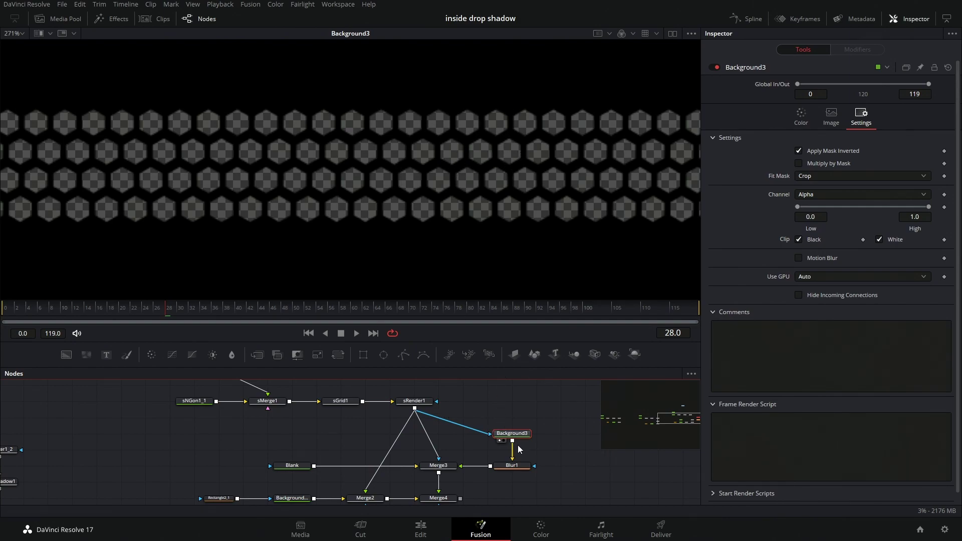
Step: Compare the Blur1 output with the unblurred Background3, and show the settings of Merge3
key(1)
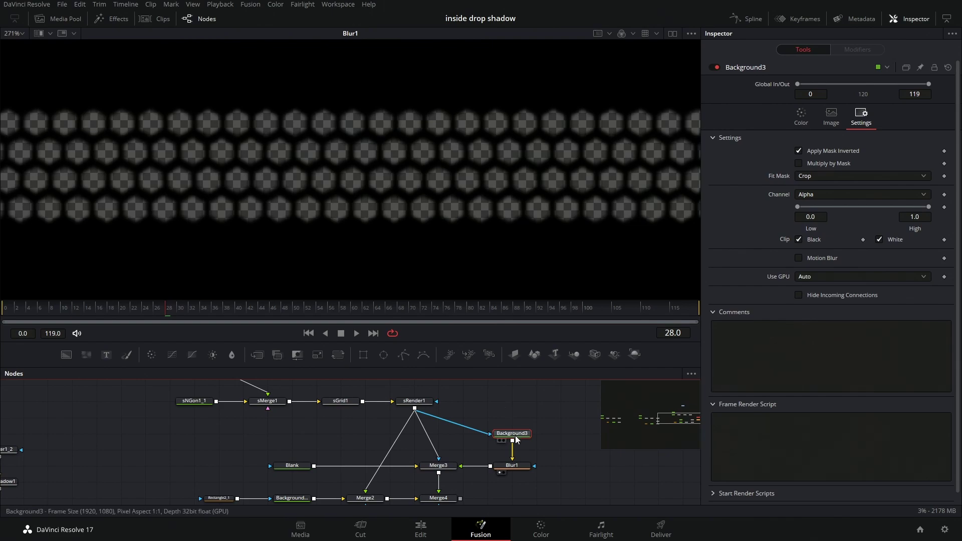
drag(514, 435, 460, 178)
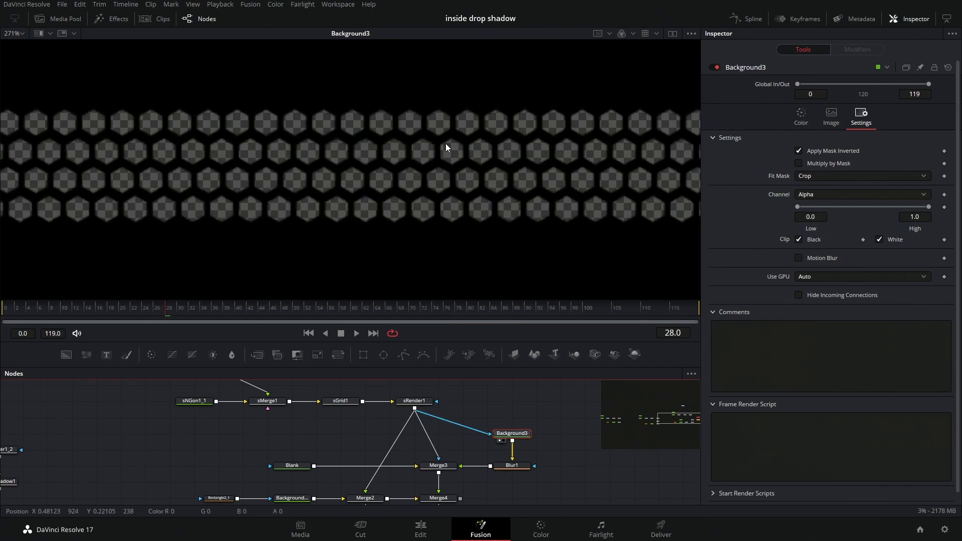
drag(516, 465, 451, 178)
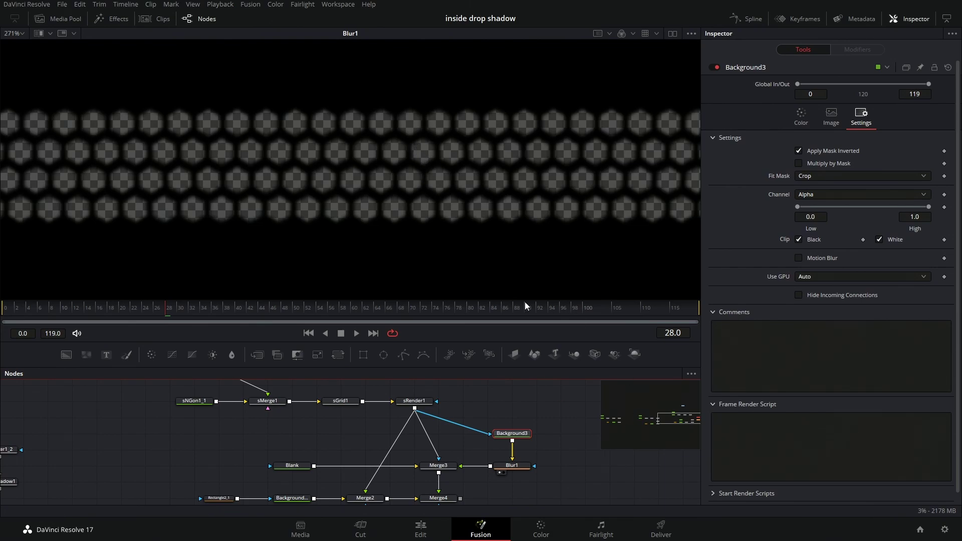
click(449, 468)
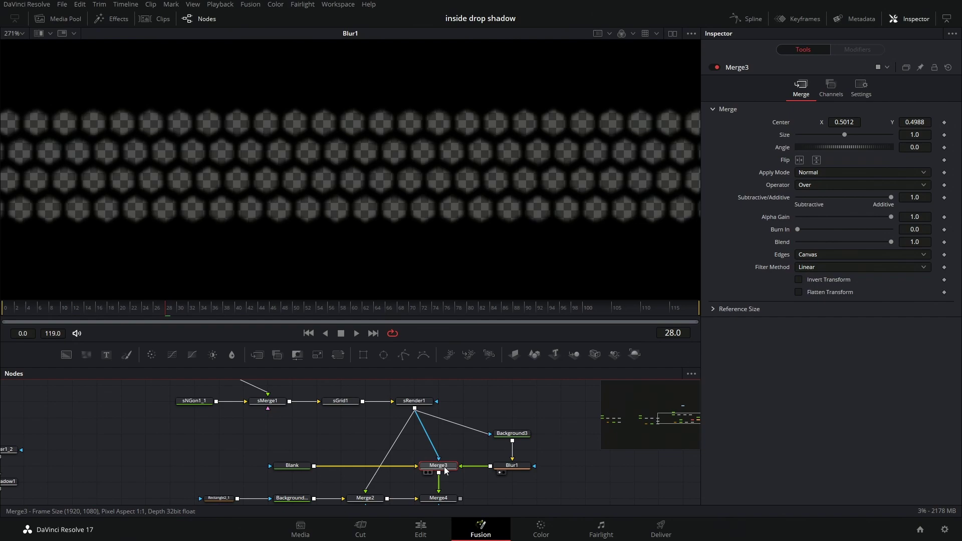
Step: View sRender1 and recolor sNGon1_1 to a light grey with red and green 0.851 and blue 0.898
click(401, 408)
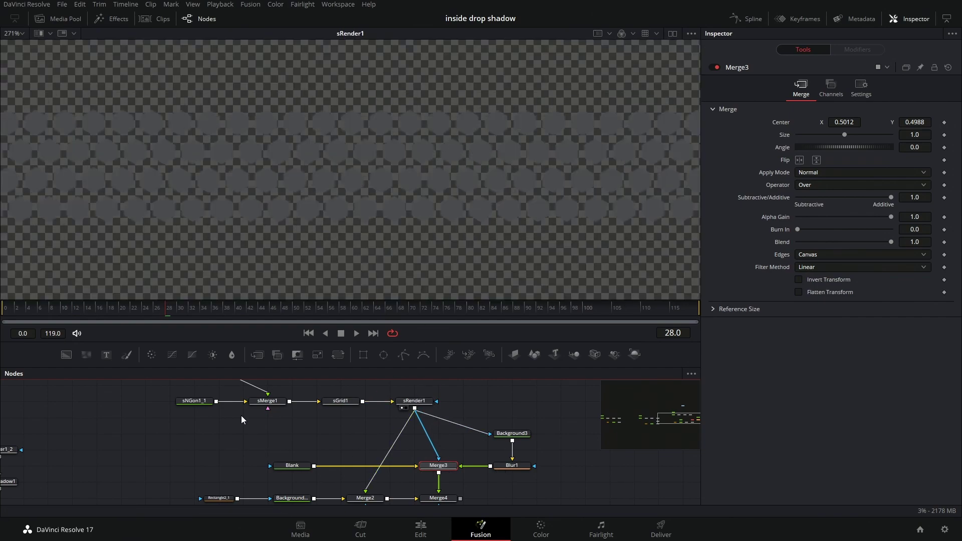
click(215, 416)
click(824, 111)
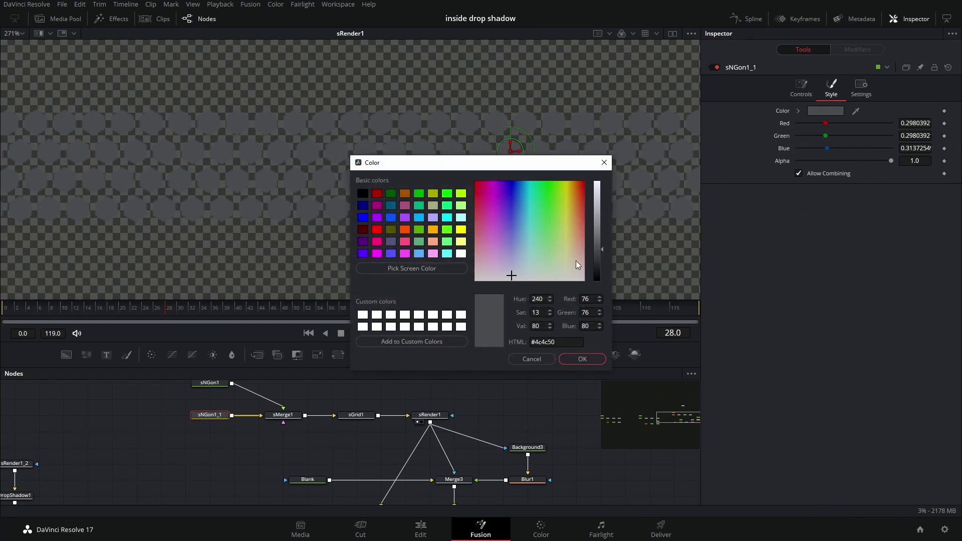
click(599, 213)
click(583, 358)
Step: Recolor the sNGon1 hexagons to a slightly darker light grey with red and green 0.765 and blue 0.808
click(209, 382)
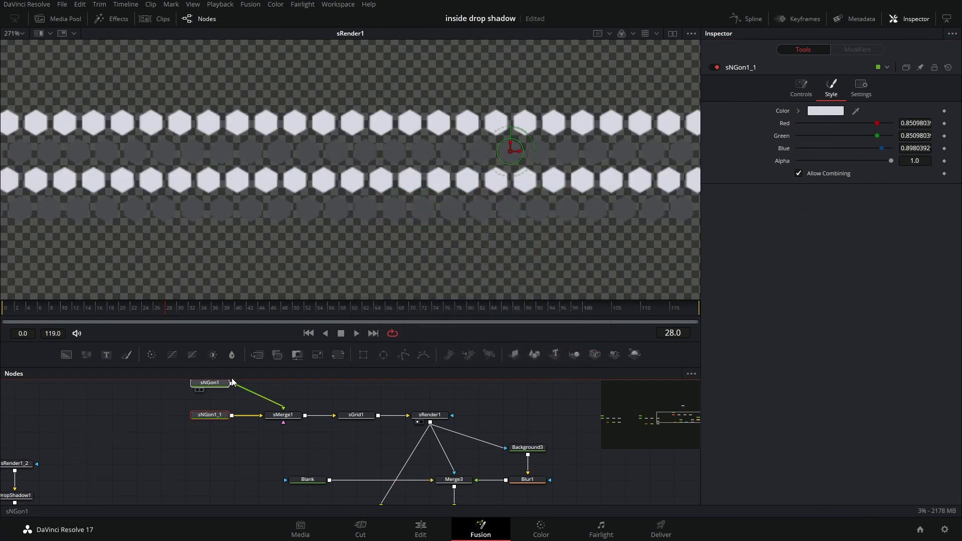
click(832, 90)
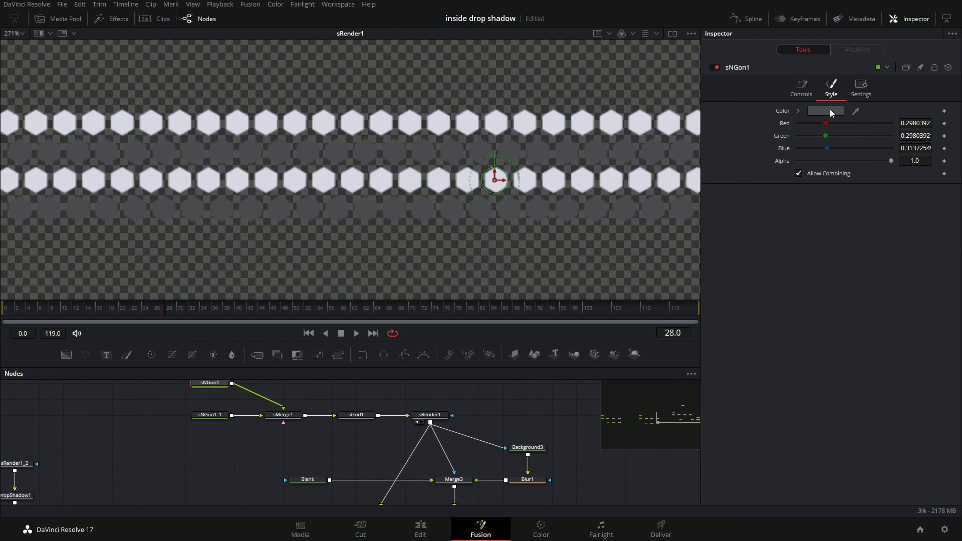
click(827, 111)
click(581, 359)
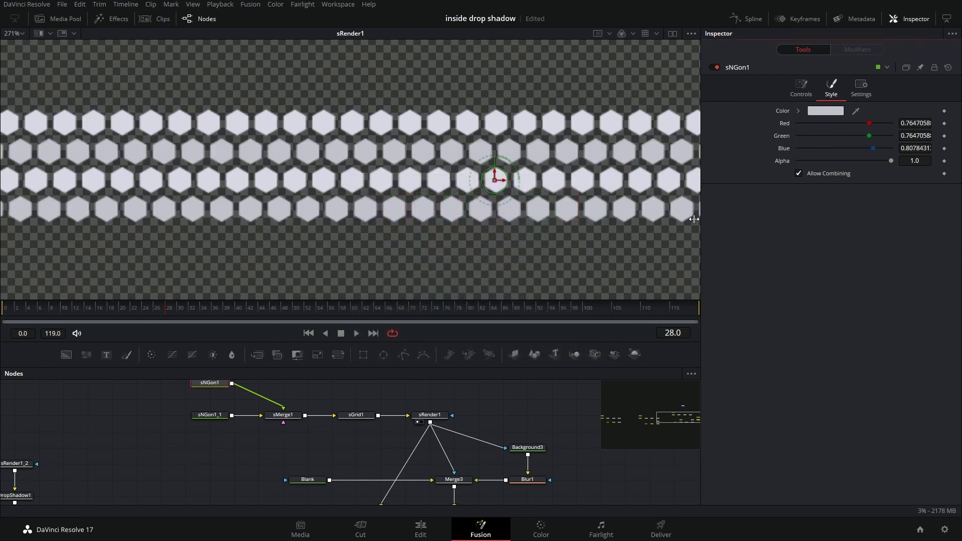
Step: Inspect Merge3's settings and view Blur1, the sRender1 mask and the resulting Merge3 inner shadow in turn
scroll(501, 403, down, 1)
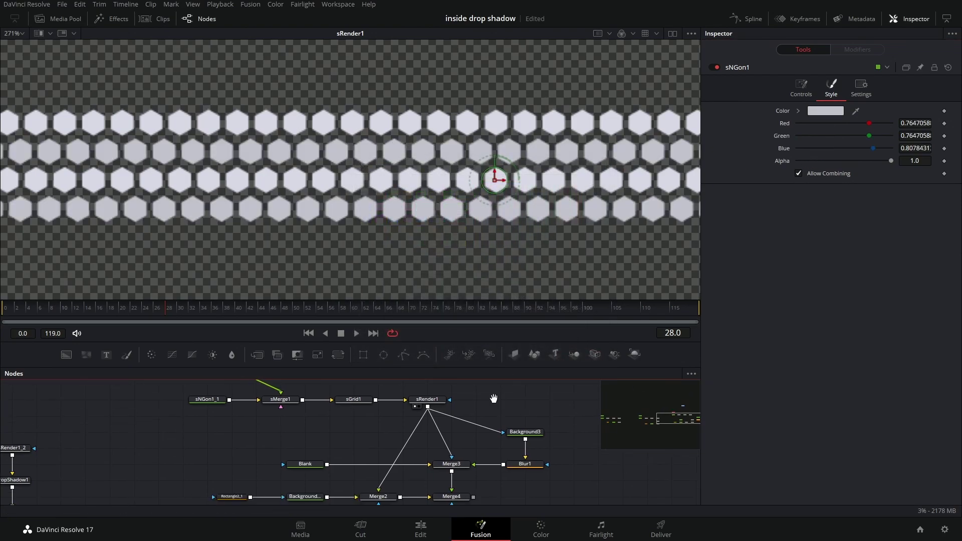
click(457, 470)
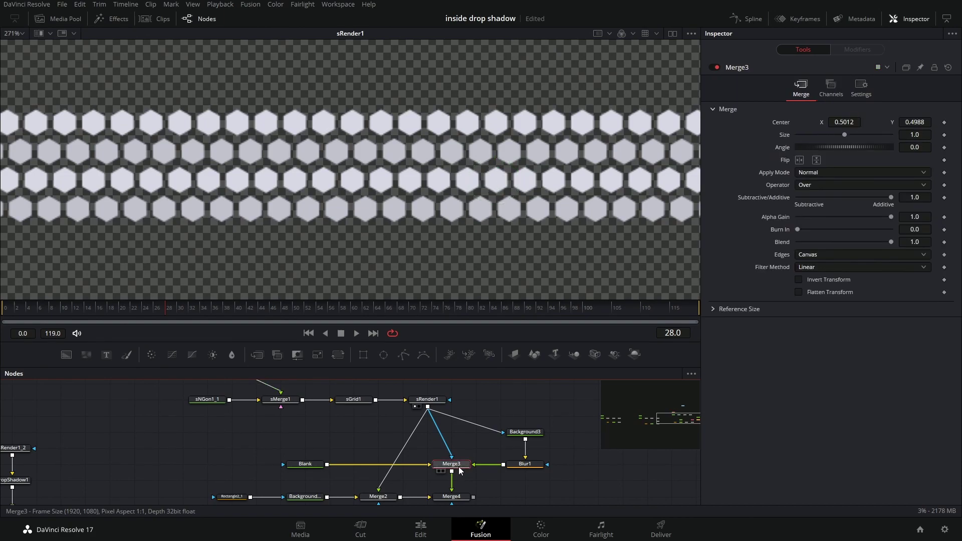
drag(533, 469, 533, 405)
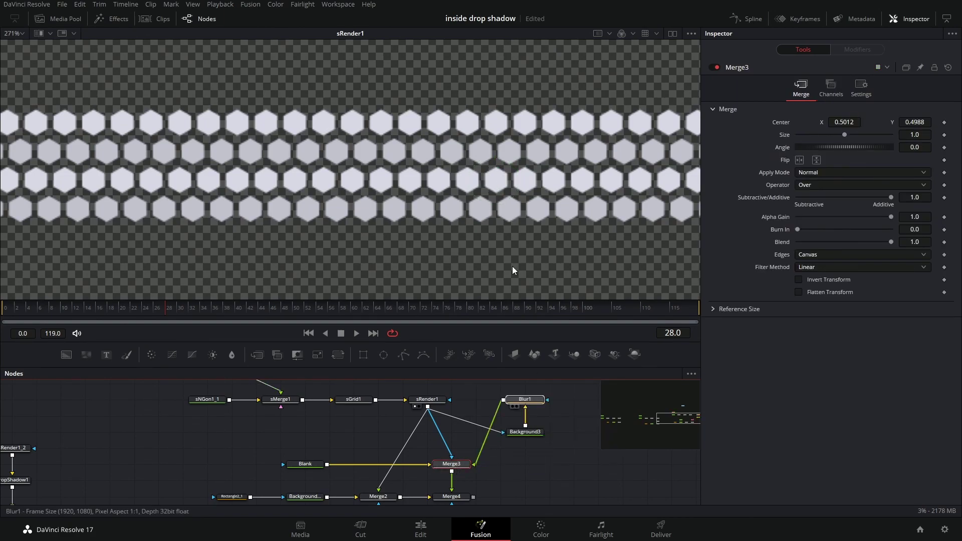
drag(512, 266, 455, 207)
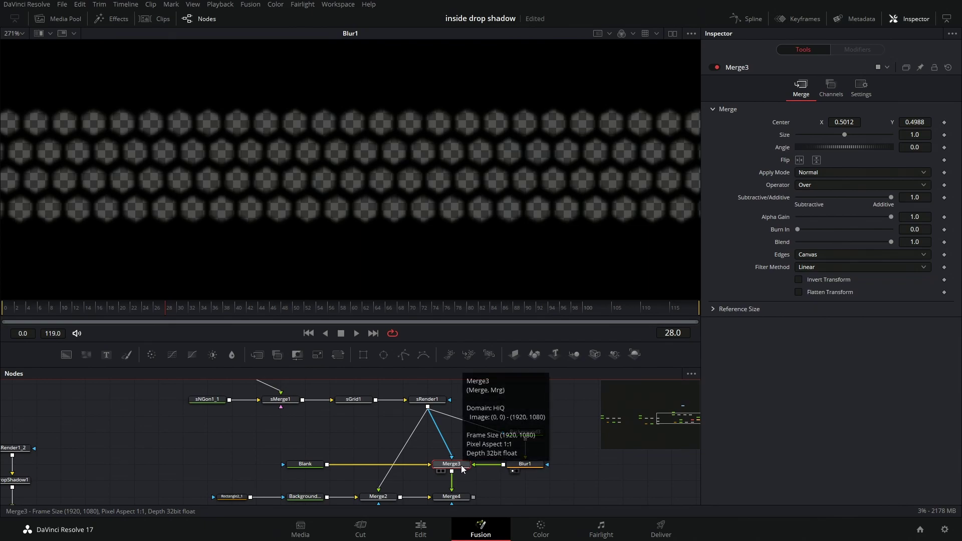
drag(433, 402, 461, 209)
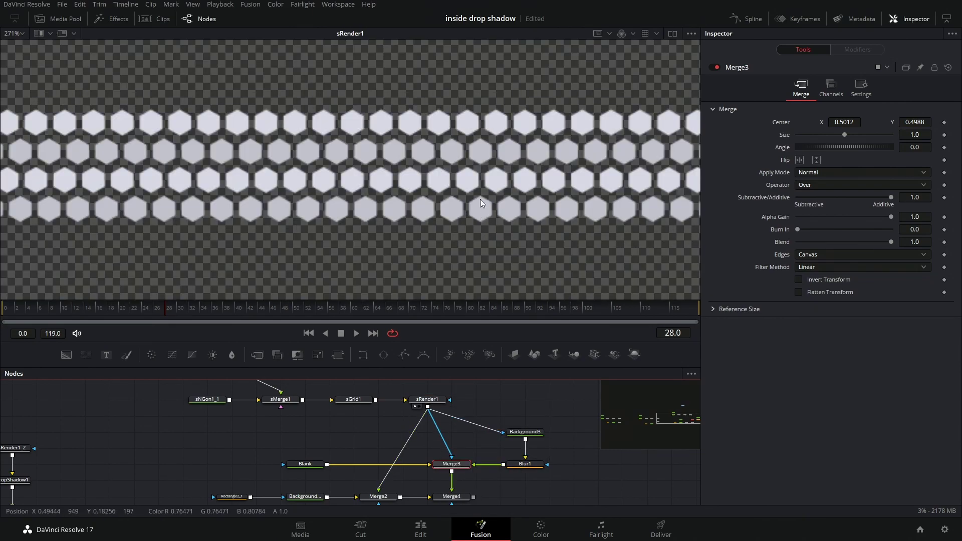
drag(459, 463, 521, 200)
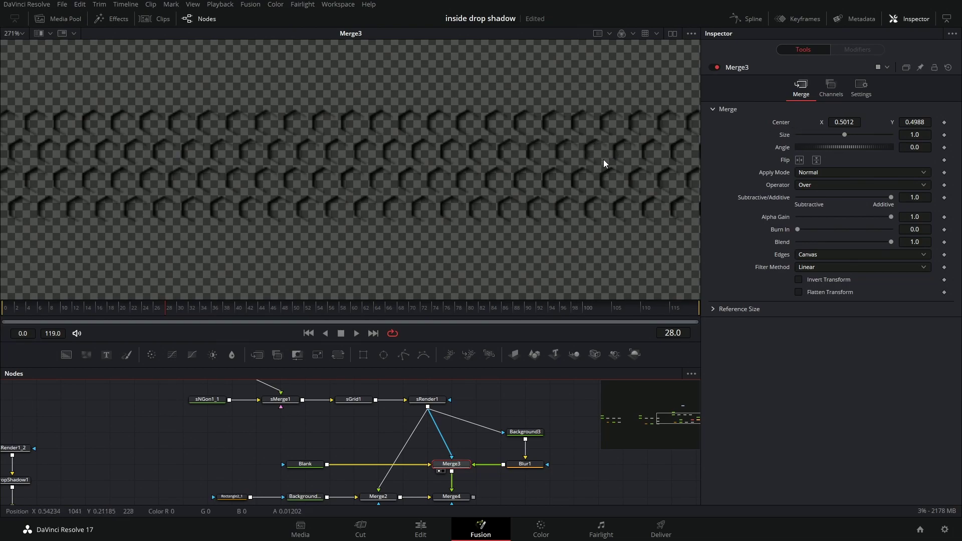
Step: Inspect the transparent Blank background feeding Merge3, and view the final composite in Merge4
drag(440, 469, 449, 444)
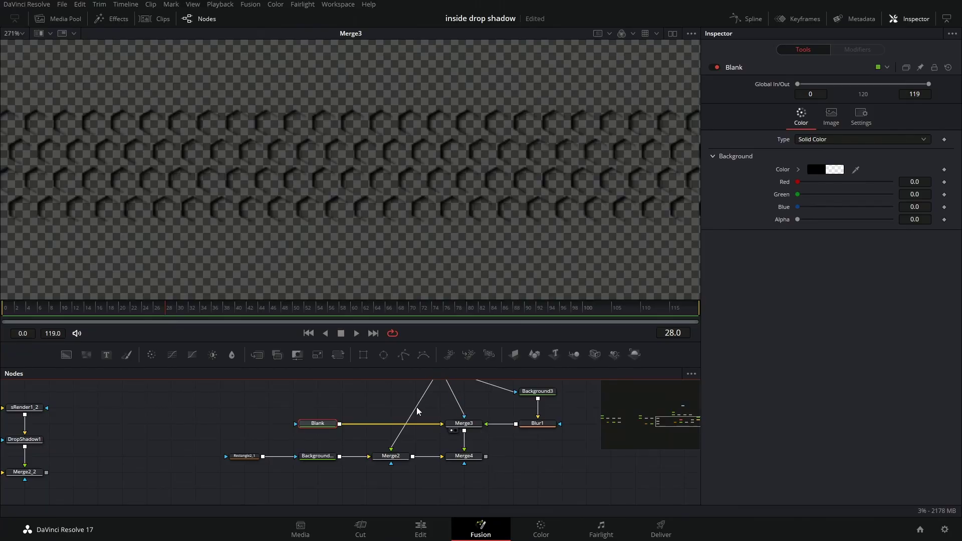
scroll(493, 467, up, 1)
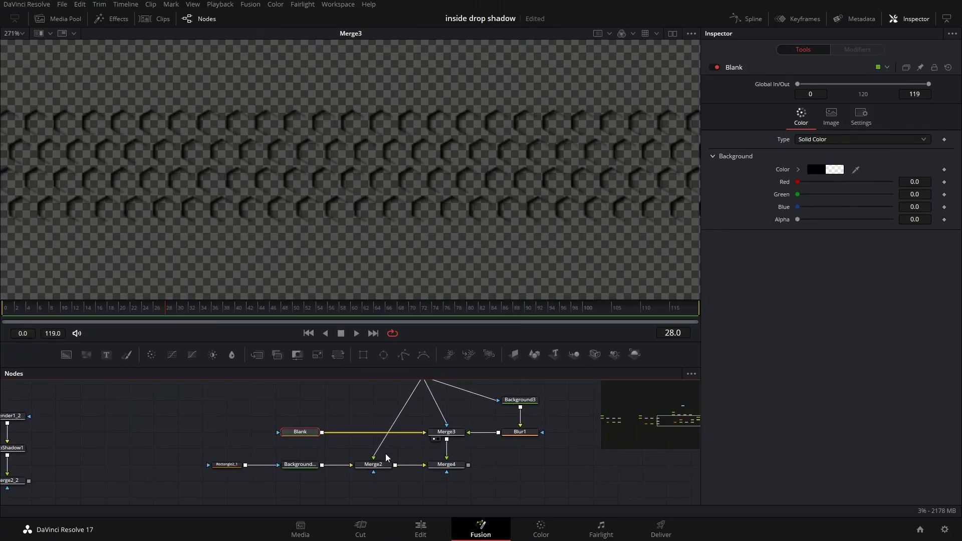
key(1)
drag(452, 466, 433, 276)
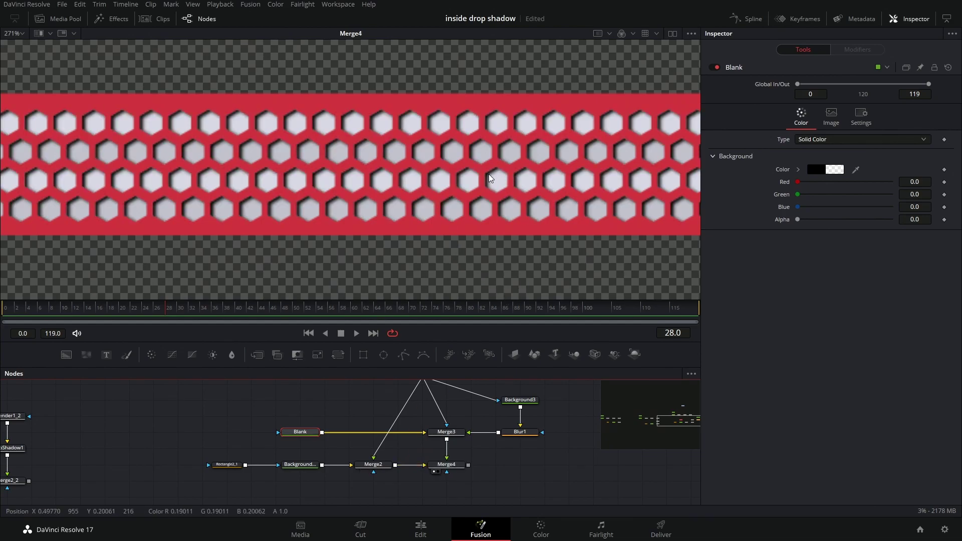
Step: Review the color settings of Background3 that control the shadow's color, with its alpha set to 1.0
click(519, 400)
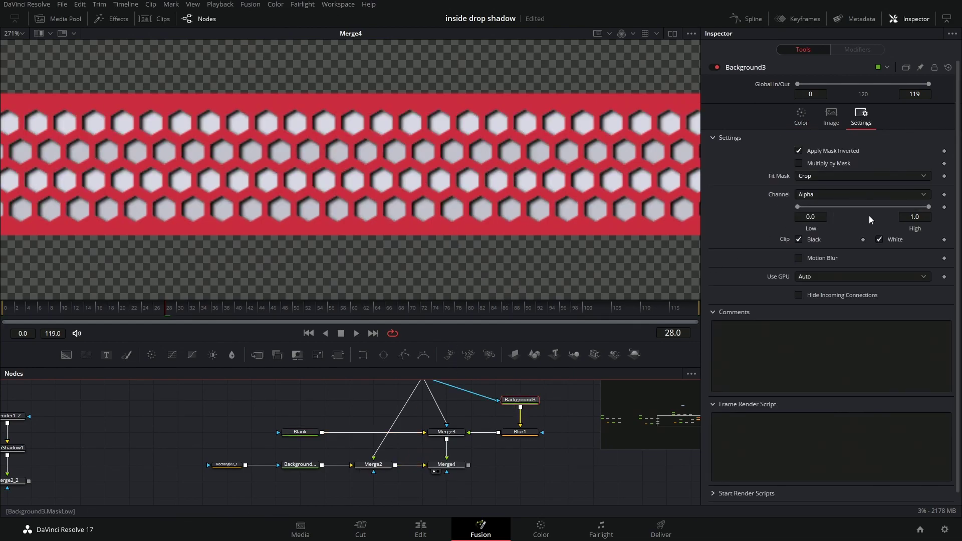
click(807, 122)
mouse_move(890, 219)
mouse_down()
mouse_move(850, 220)
mouse_move(891, 219)
mouse_up()
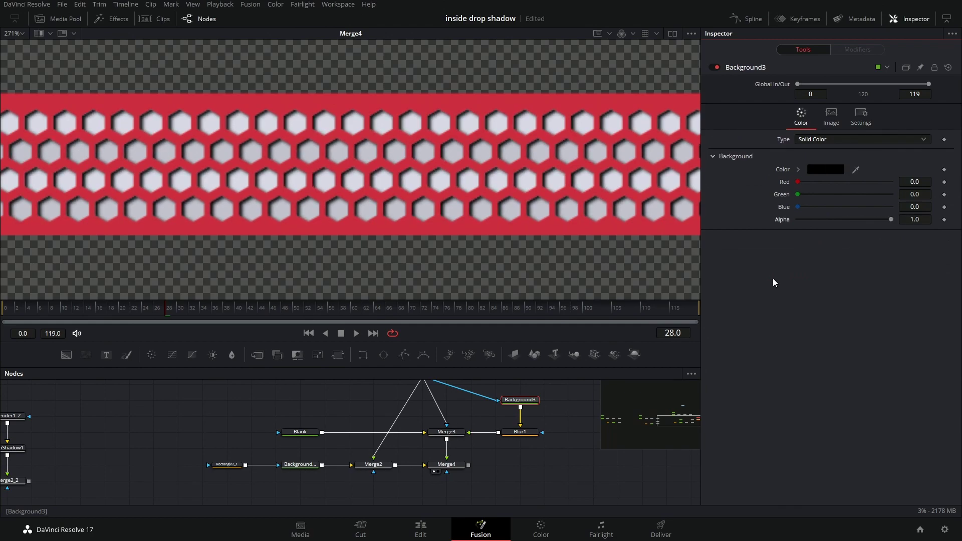
Step: Restore the original dark grey color of both hexagon shapes and examine the inside shadow in Merge4
drag(379, 387, 467, 461)
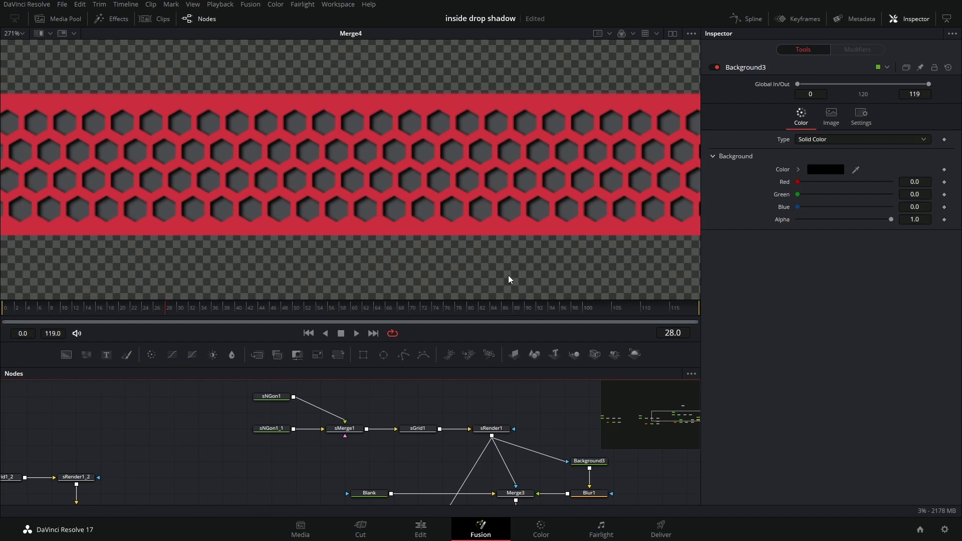
drag(535, 426, 534, 402)
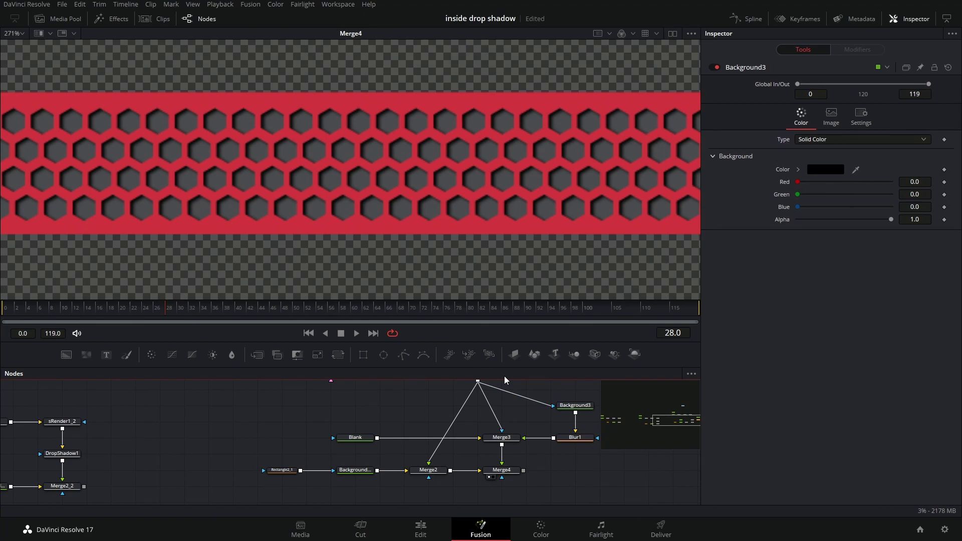
mouse_move(467, 215)
mouse_down()
mouse_move(409, 227)
mouse_move(451, 205)
mouse_up()
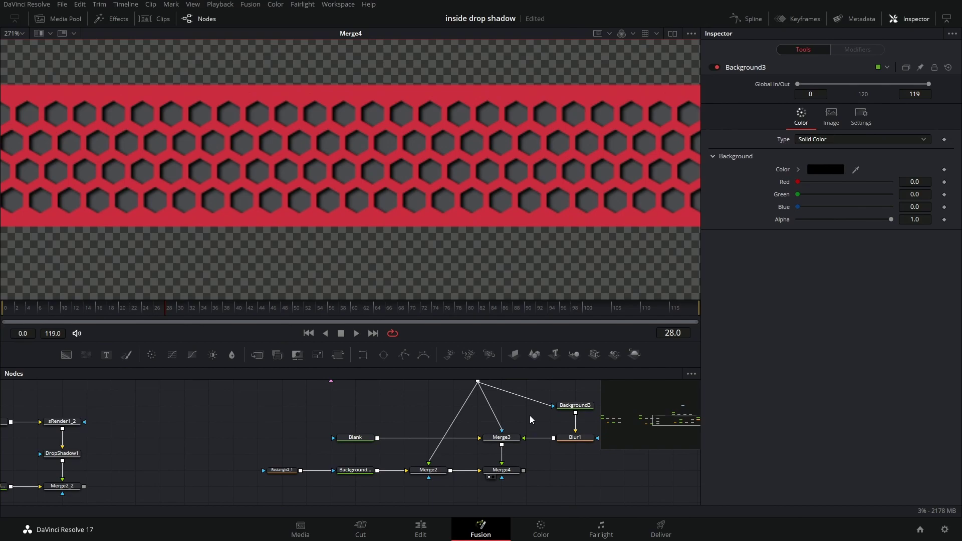